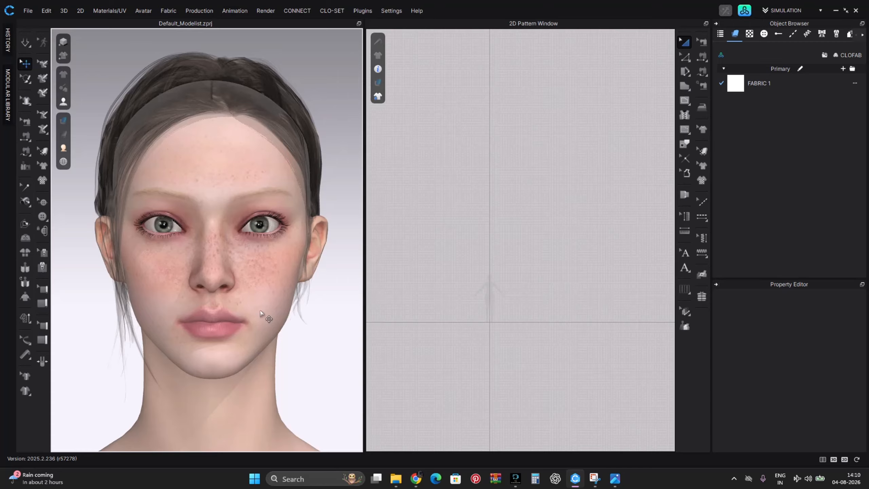
Step: Open the style configurator for the avatar's skin and set the eyebrows to Feifei
left_click(261, 313)
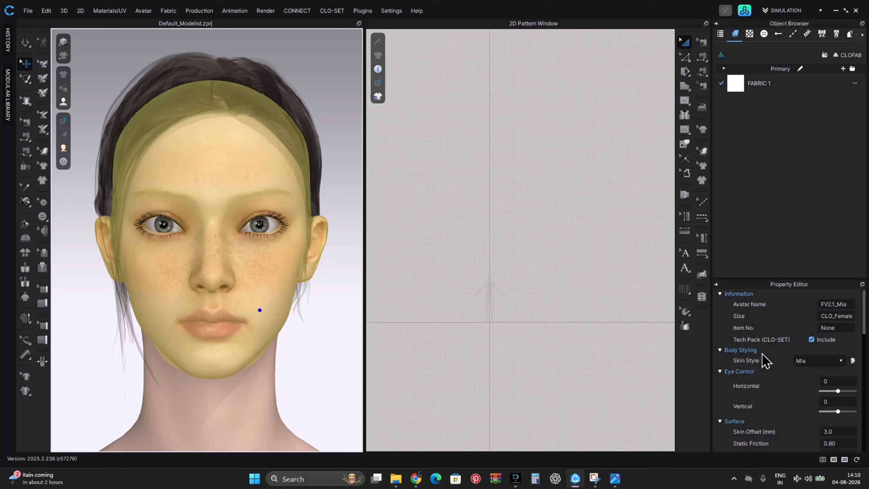
left_click(852, 363)
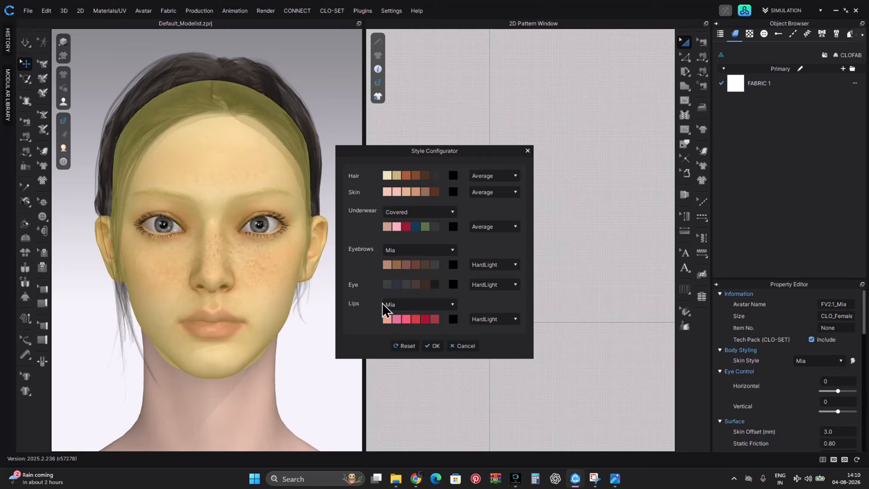
left_click(433, 250)
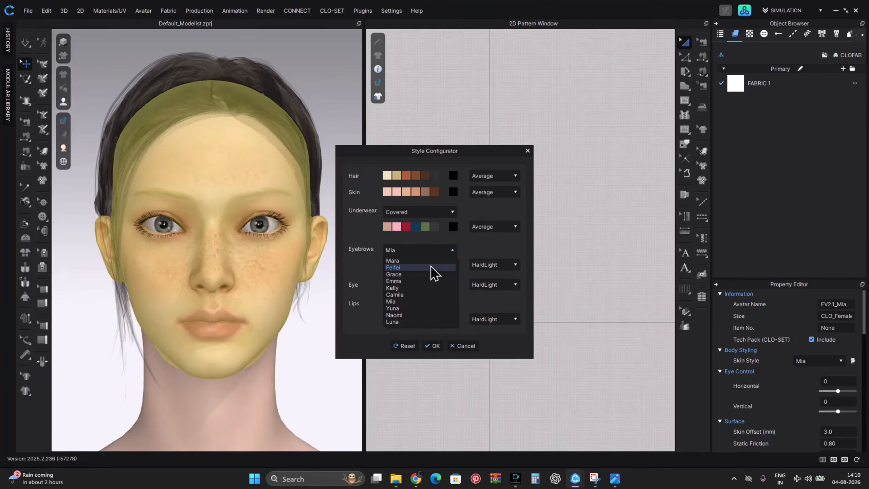
left_click(432, 267)
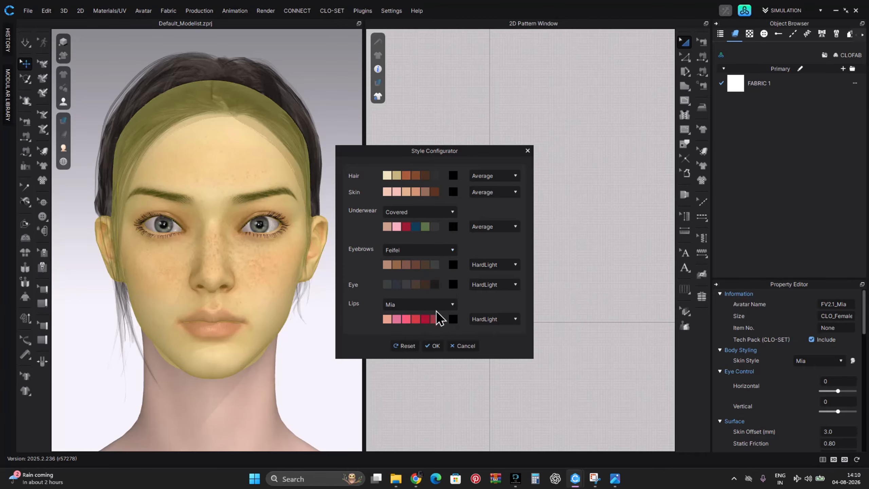
Step: Apply the pink D8687B from the Coloro 3500 palette as the custom lip color
left_click(453, 319)
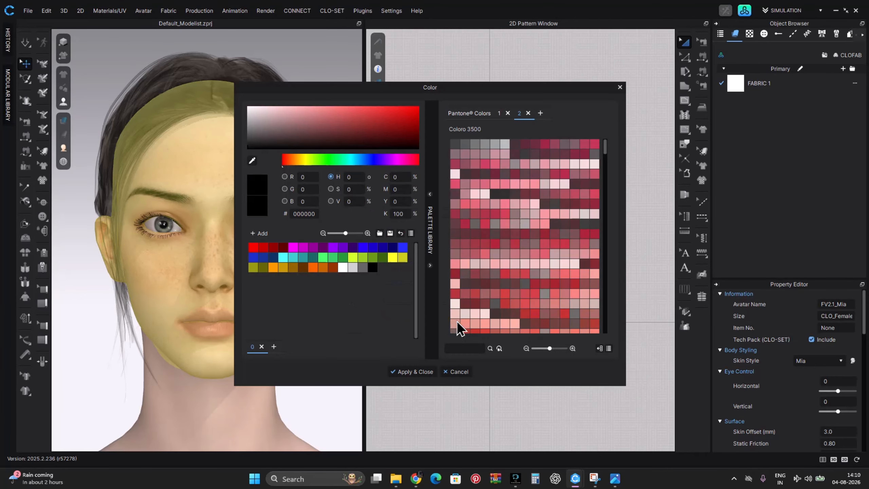
left_click(484, 202)
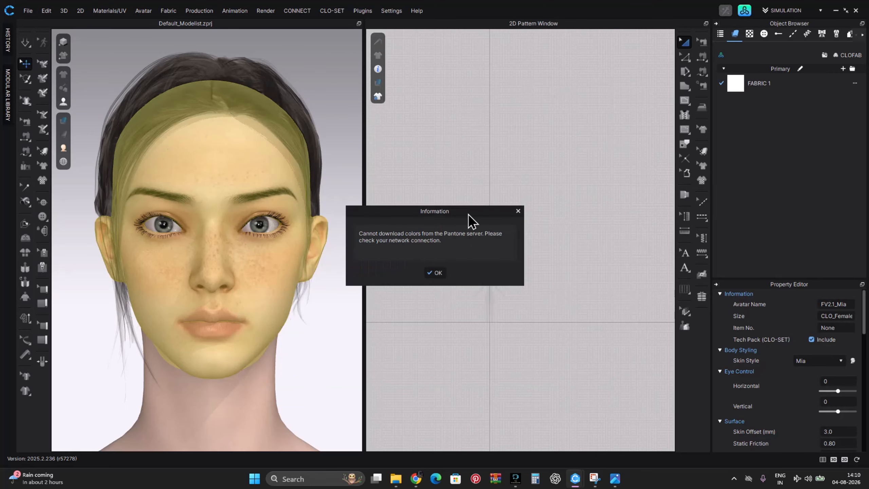
left_click(430, 276)
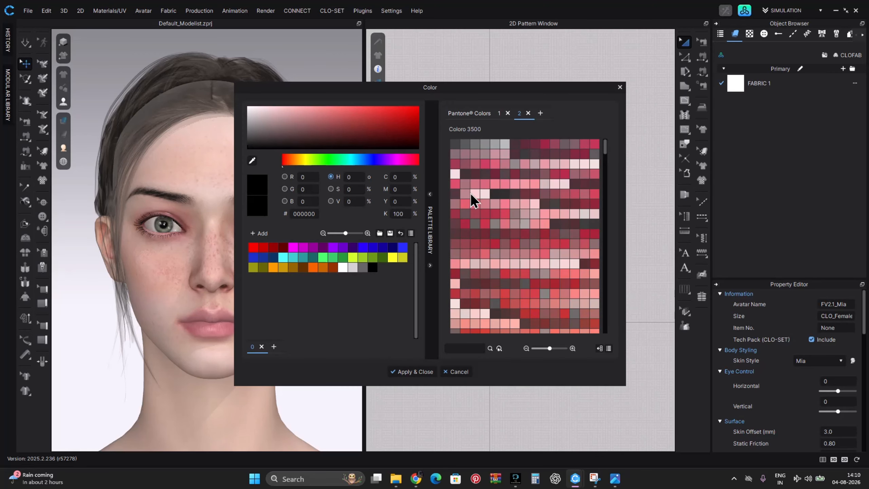
left_click(484, 184)
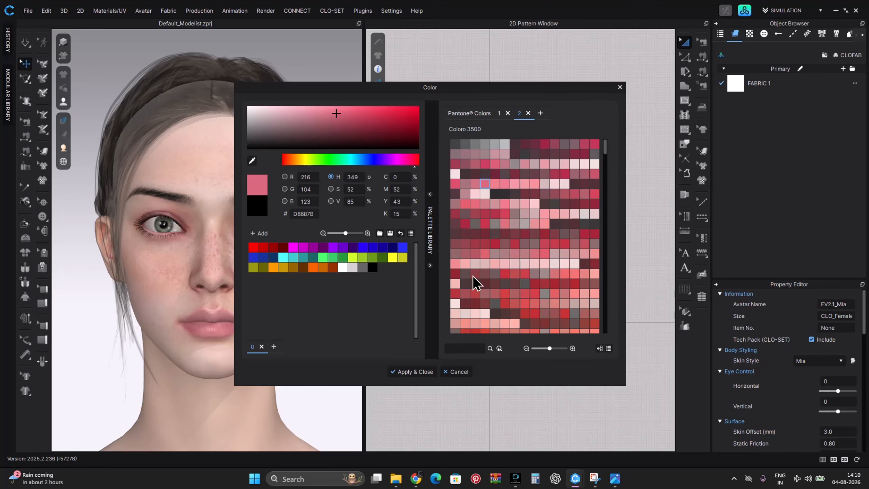
left_click(431, 372)
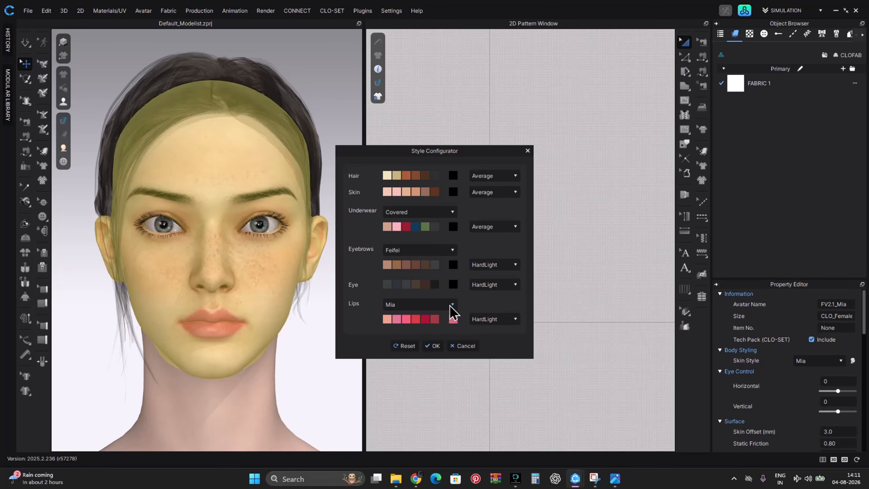
Step: Change the custom lip color to the muted pink B15D6B from the Coloro palette and accept the avatar style
left_click(453, 319)
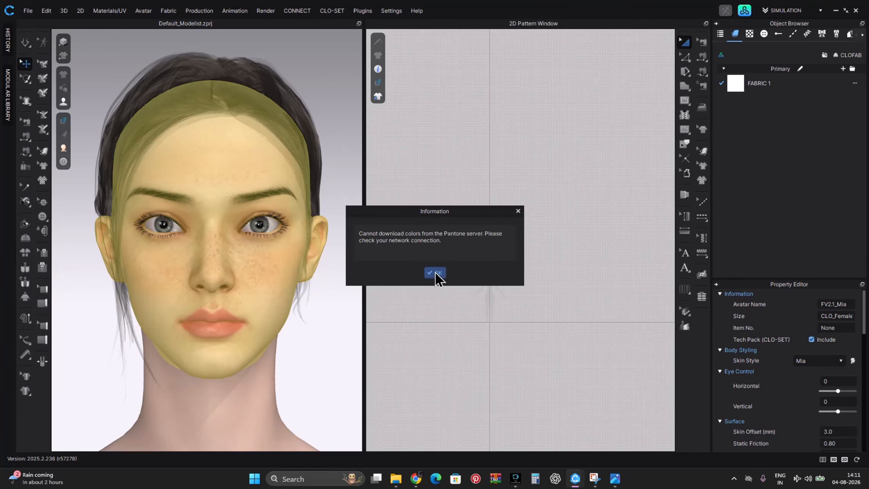
left_click(435, 277)
scroll(544, 223, "down", 5)
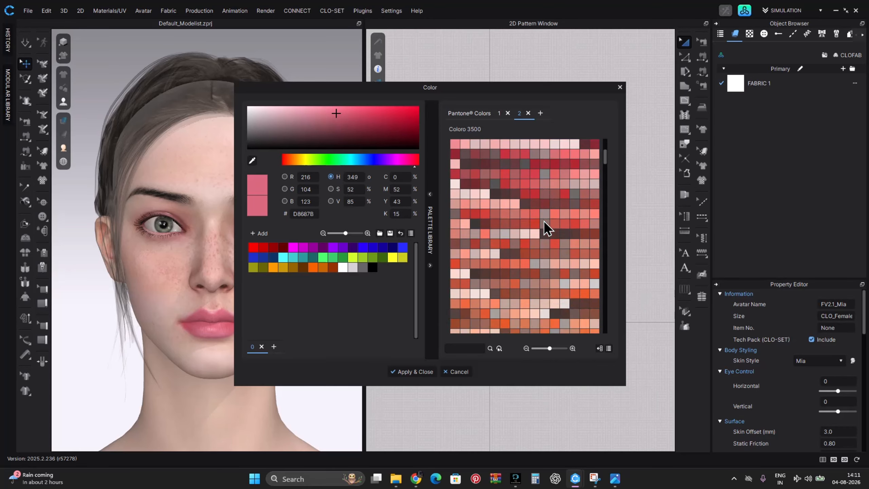
scroll(547, 229, "up", 3)
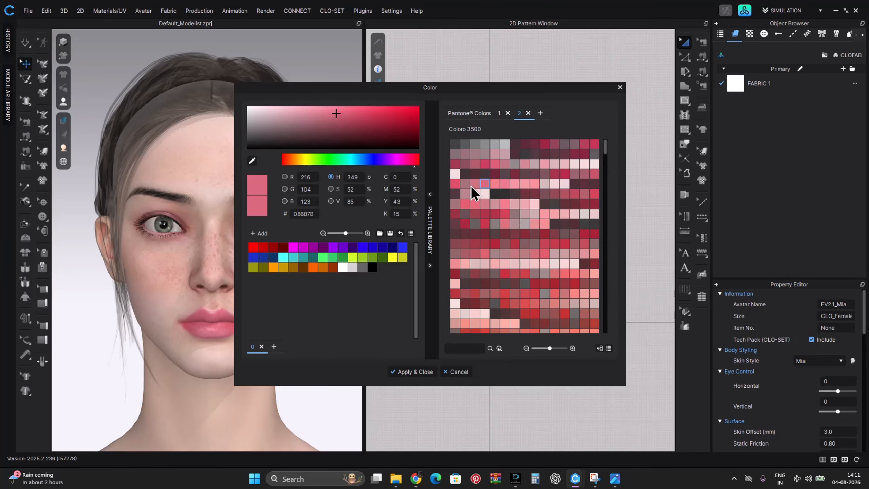
left_click(474, 163)
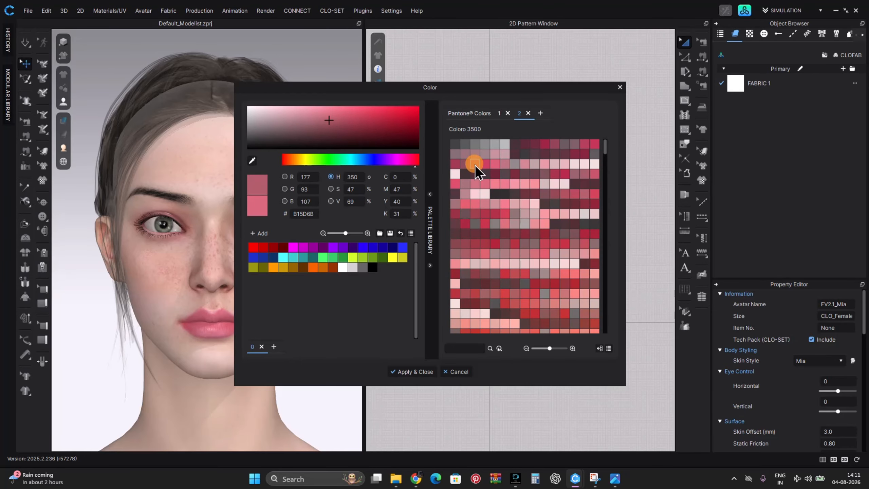
left_click(412, 372)
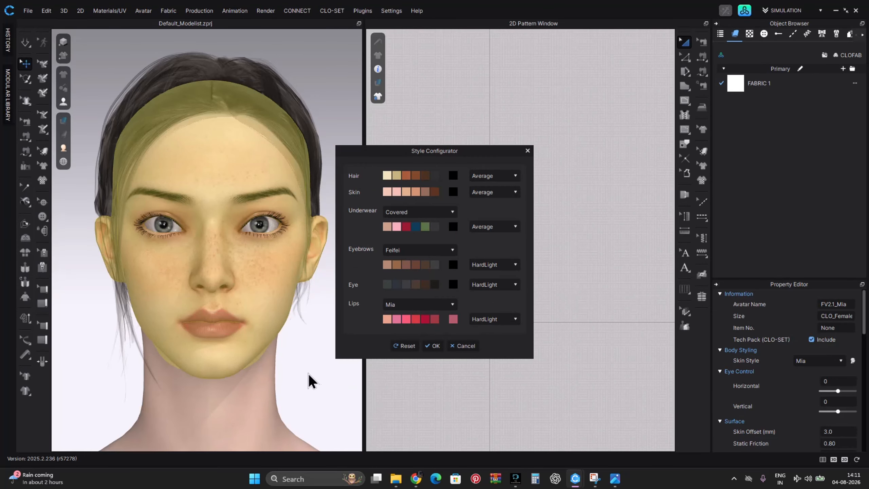
left_click(433, 345)
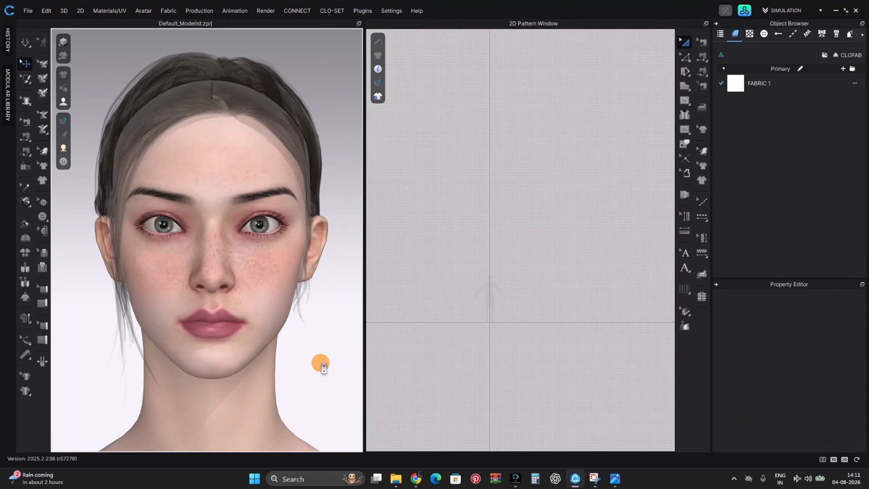
mouse_move(328, 351)
right_mouse_down()
mouse_move(285, 351)
mouse_move(331, 354)
right_mouse_up()
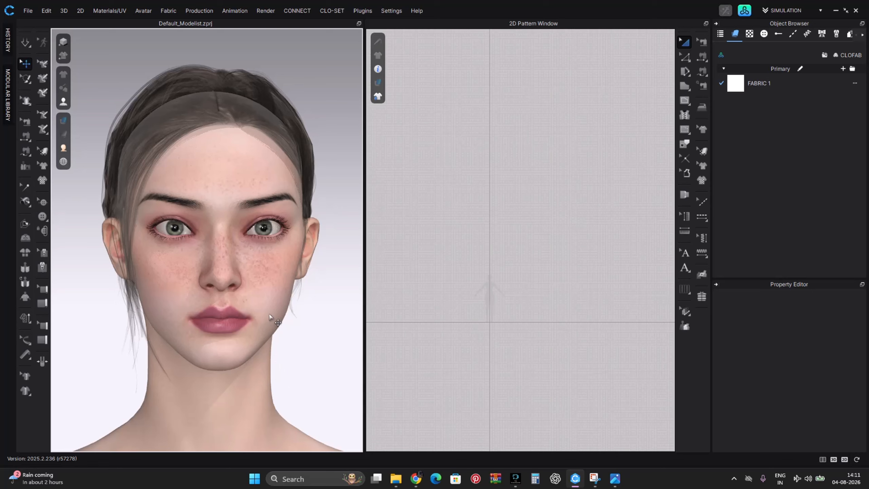
Step: Replace the avatar face material's base color map with the faceImg image from the Desktop folder
left_click(281, 299)
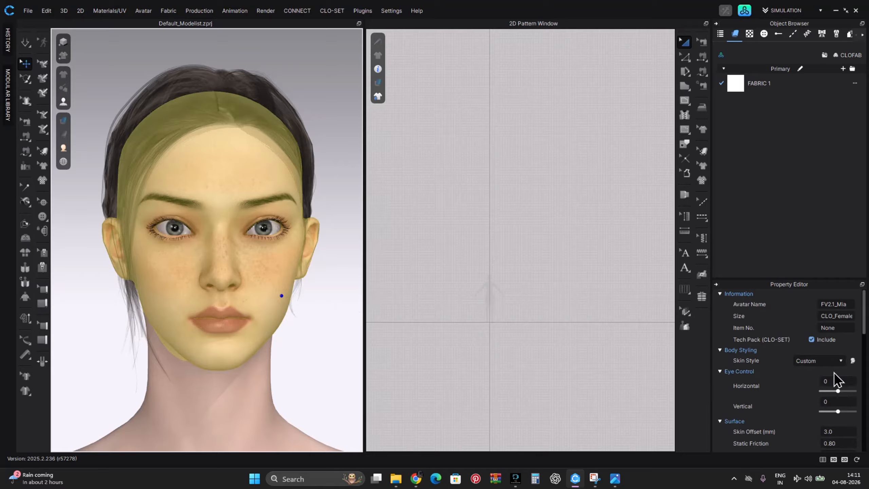
scroll(833, 399, "down", 2)
scroll(833, 399, "up", 2)
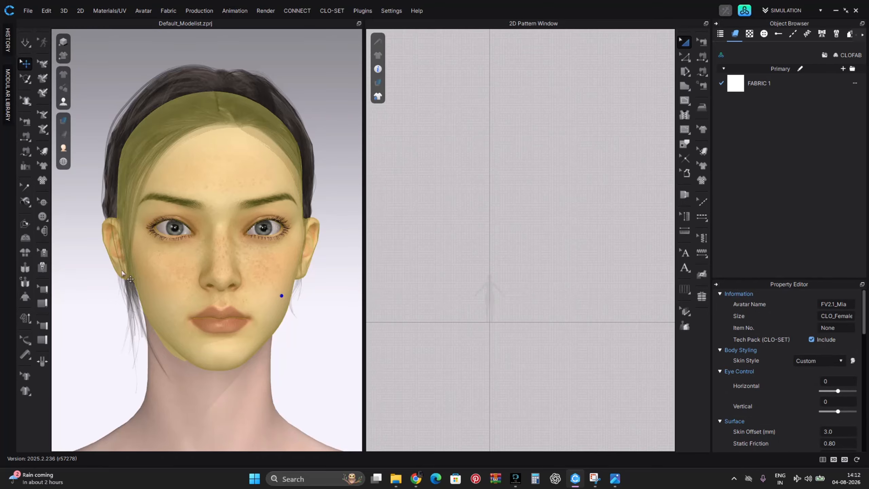
scroll(775, 389, "down", 3)
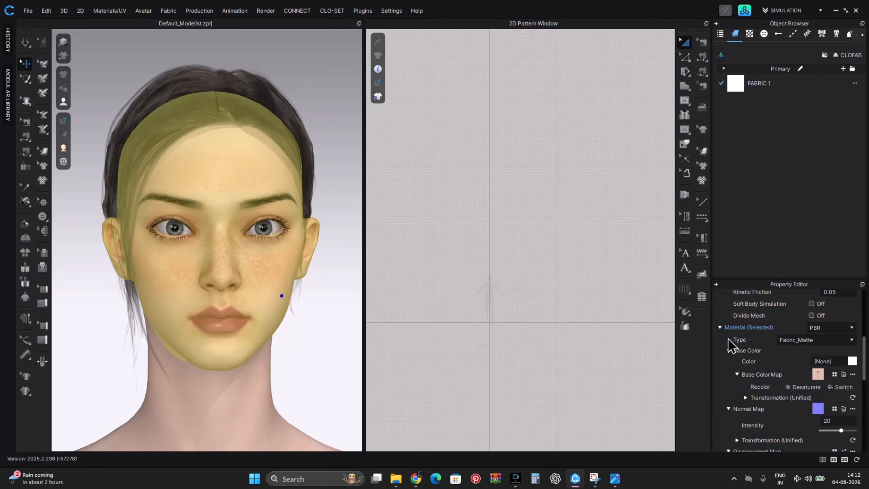
scroll(785, 384, "down", 3)
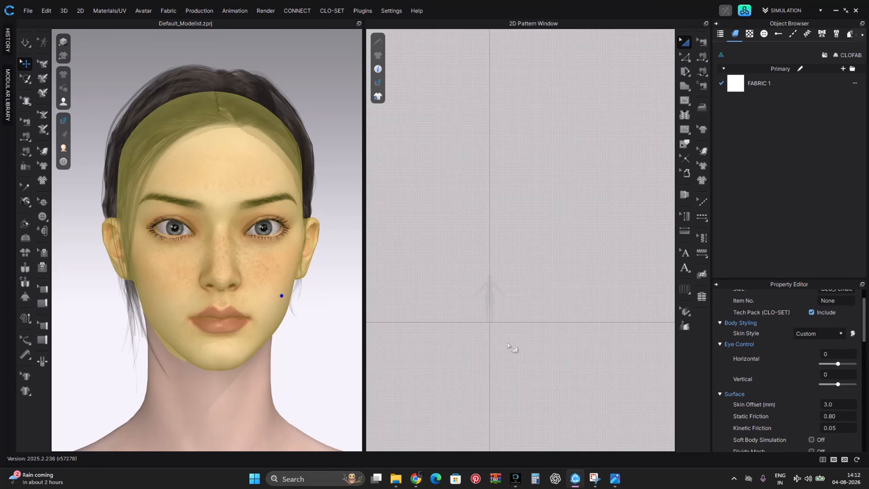
scroll(739, 398, "up", 4)
scroll(740, 399, "down", 1)
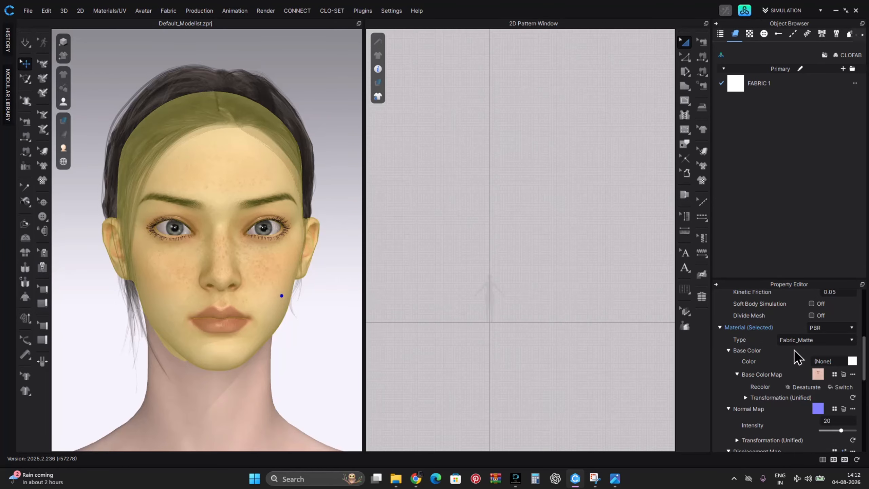
left_click(835, 375)
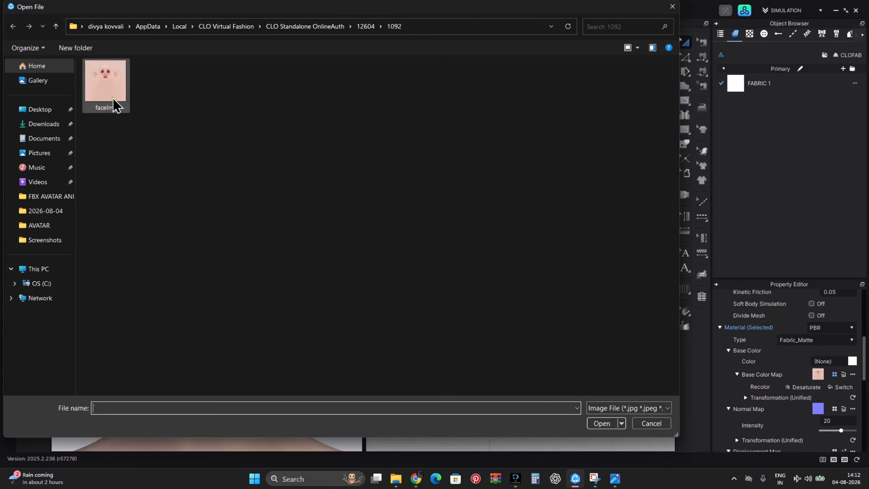
left_click(116, 104)
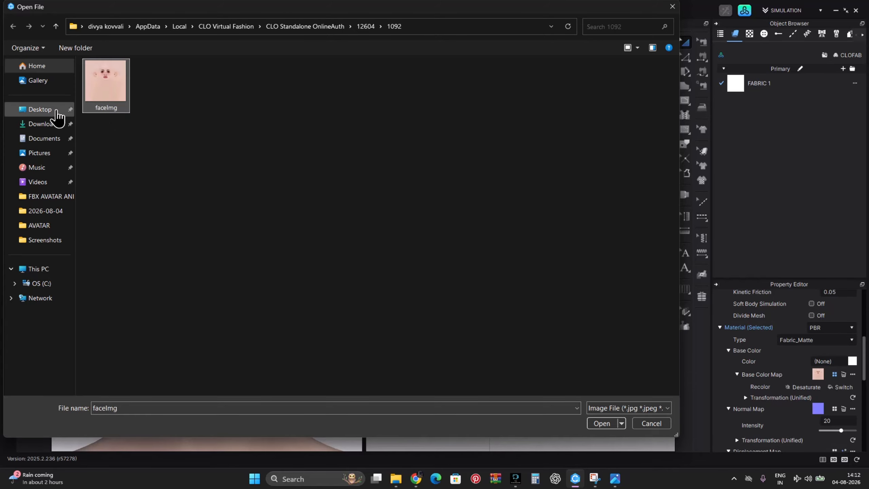
left_click(55, 112)
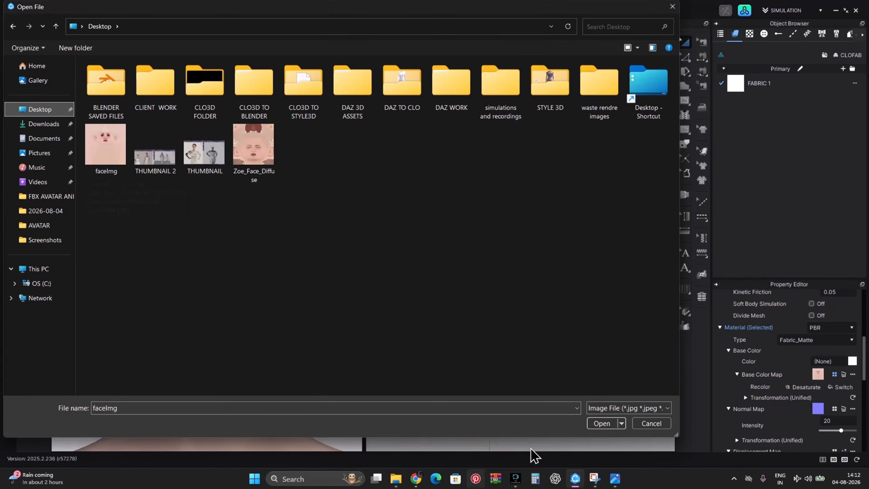
left_click(106, 151)
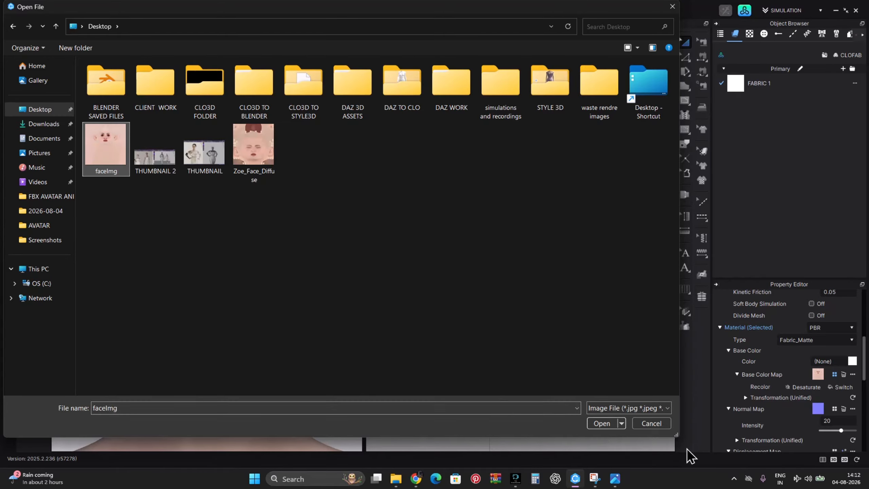
left_click(608, 426)
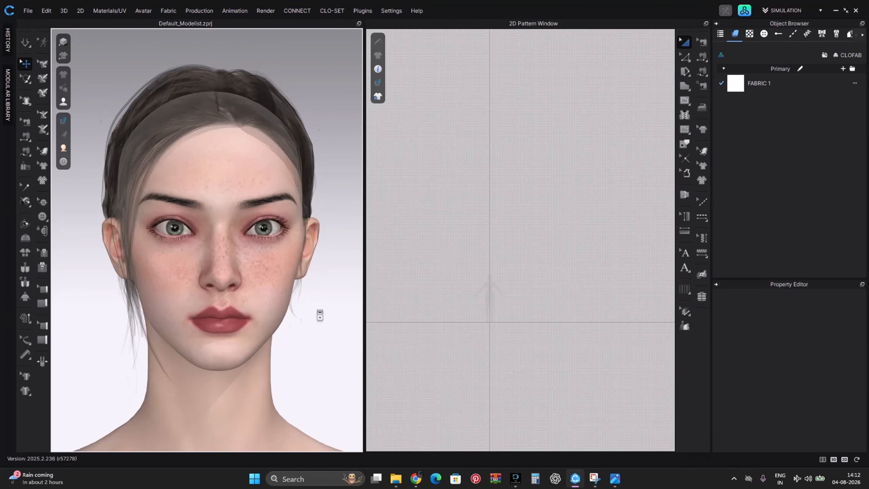
scroll(318, 308, "up", 2)
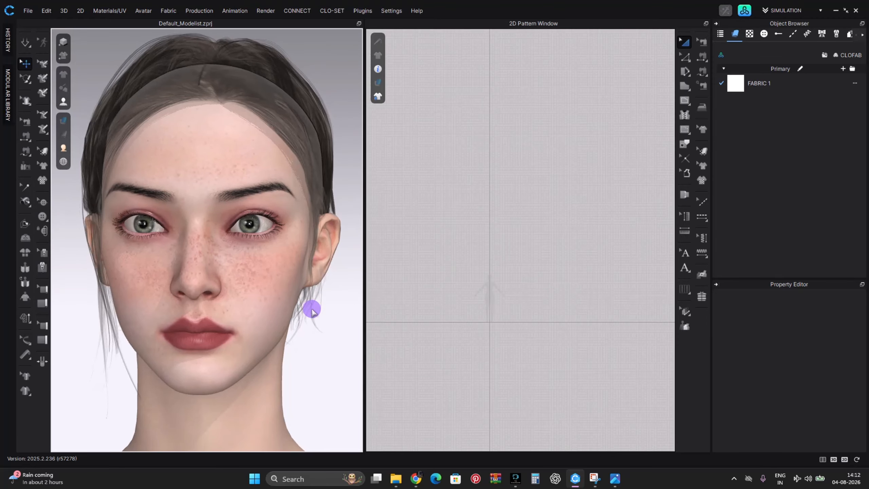